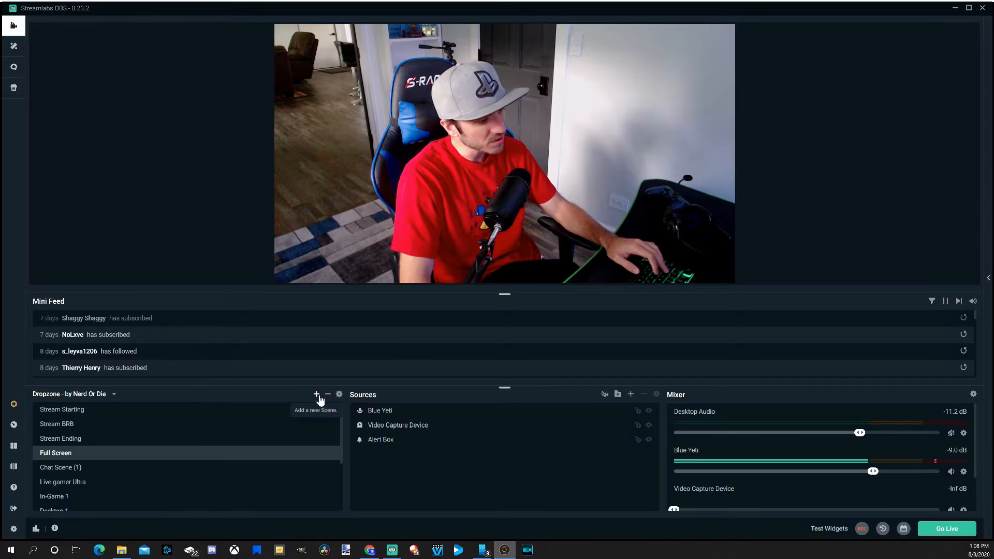
Add a new scene named "Live Gamer Ultra"
click(317, 395)
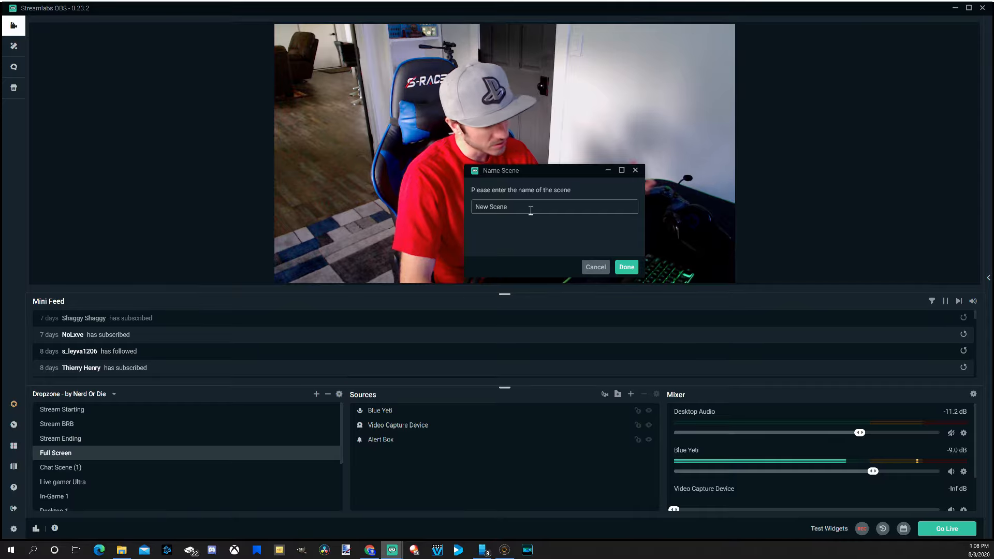
text(Liver)
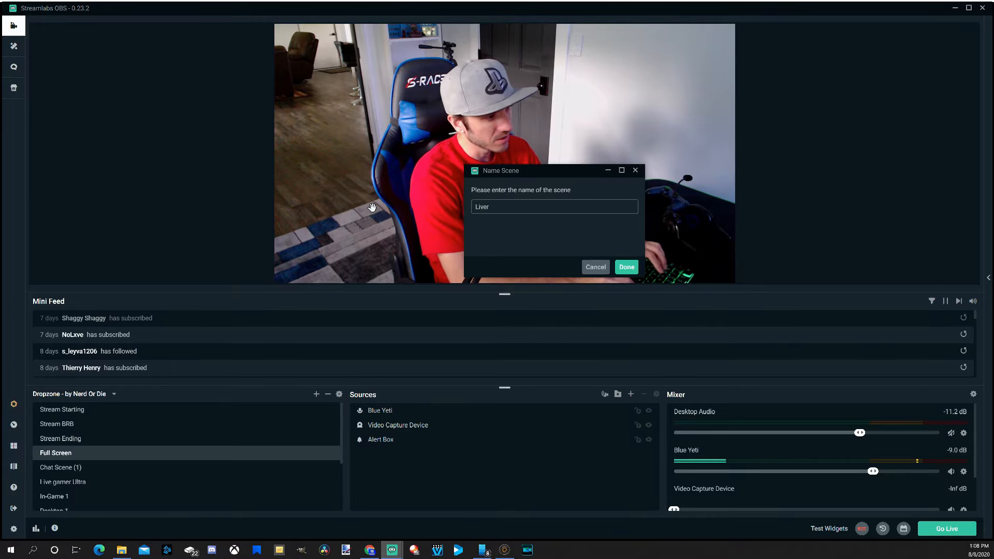
key(BackSpace)
text(Gamer )
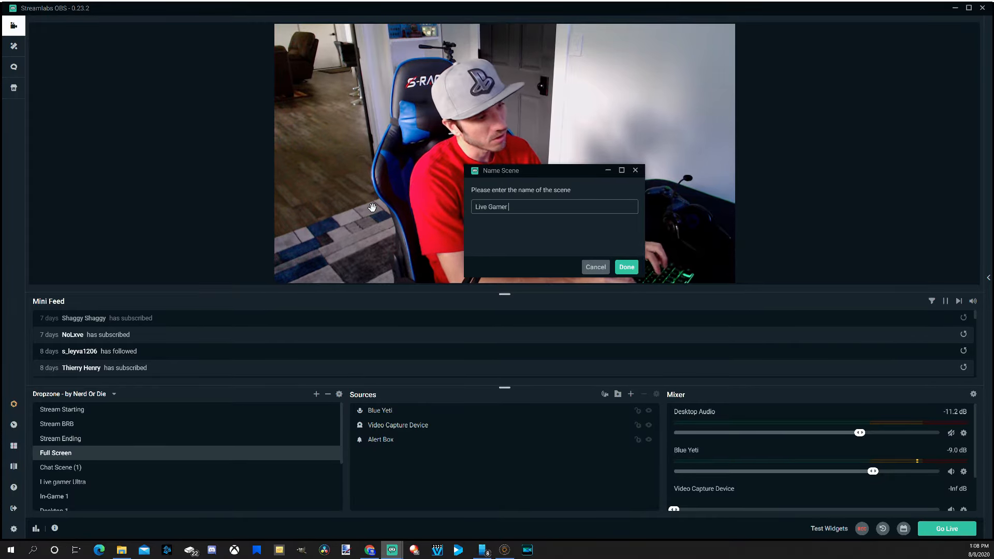
text(Ultra)
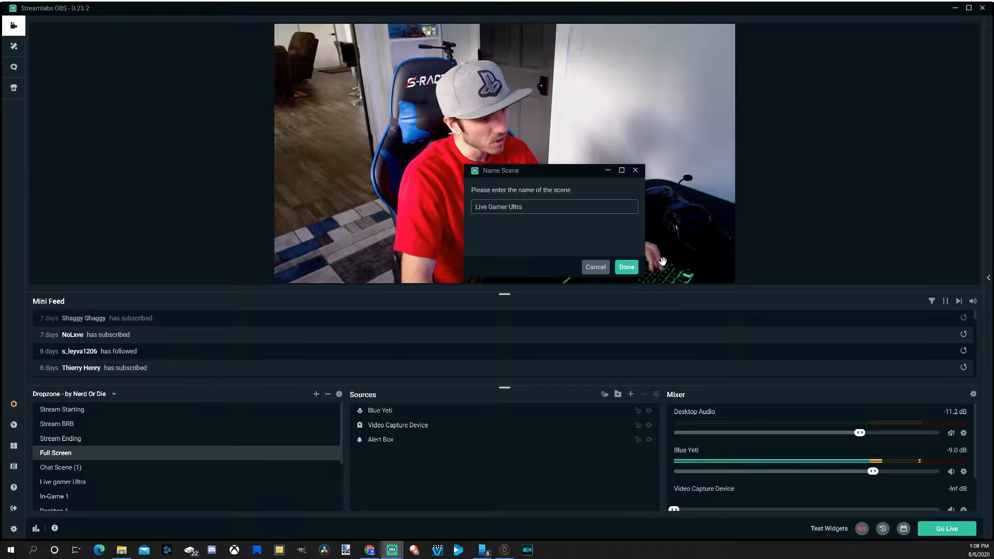
click(628, 266)
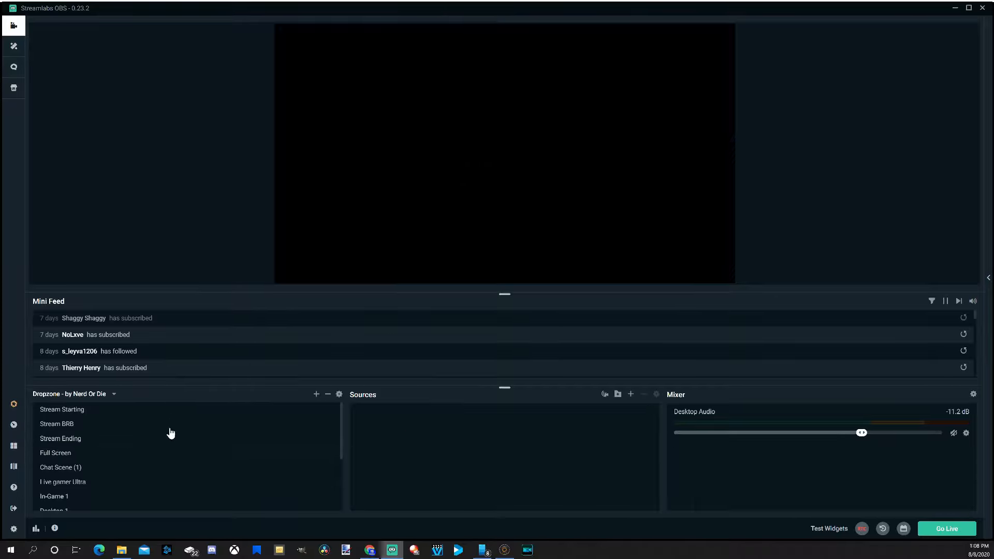
Add a new Video Capture Device source named Live Gamer Ultra to the new scene
scroll(147, 482, down, 3)
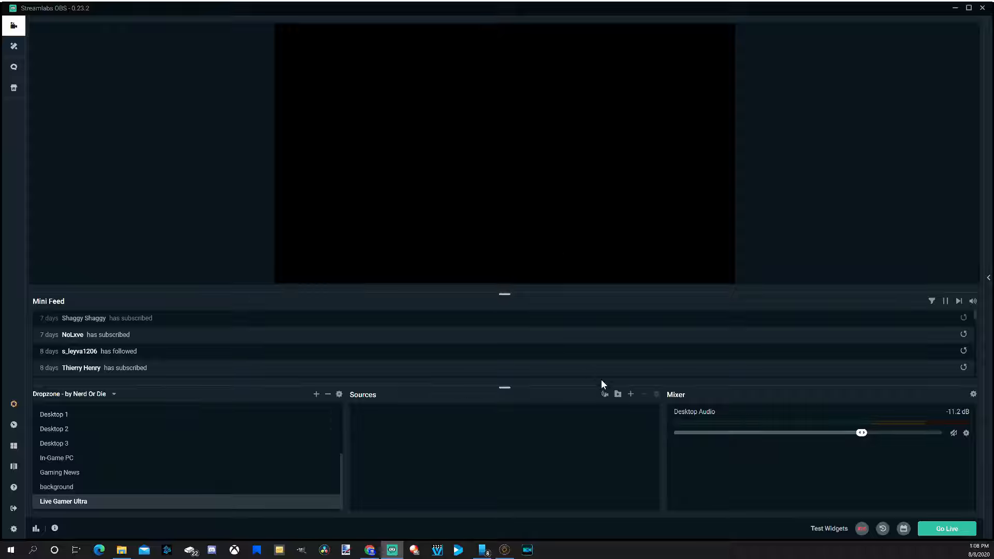
click(631, 395)
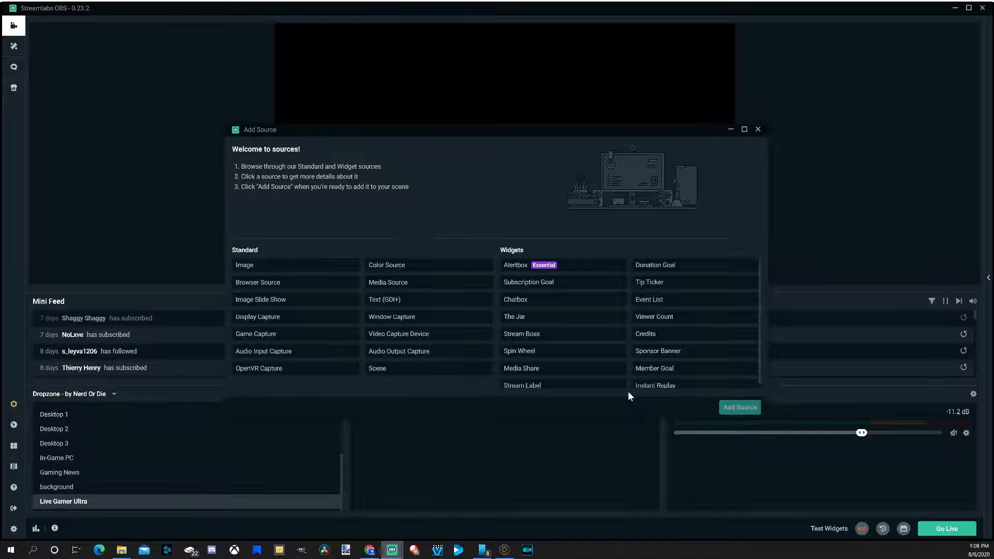
click(466, 339)
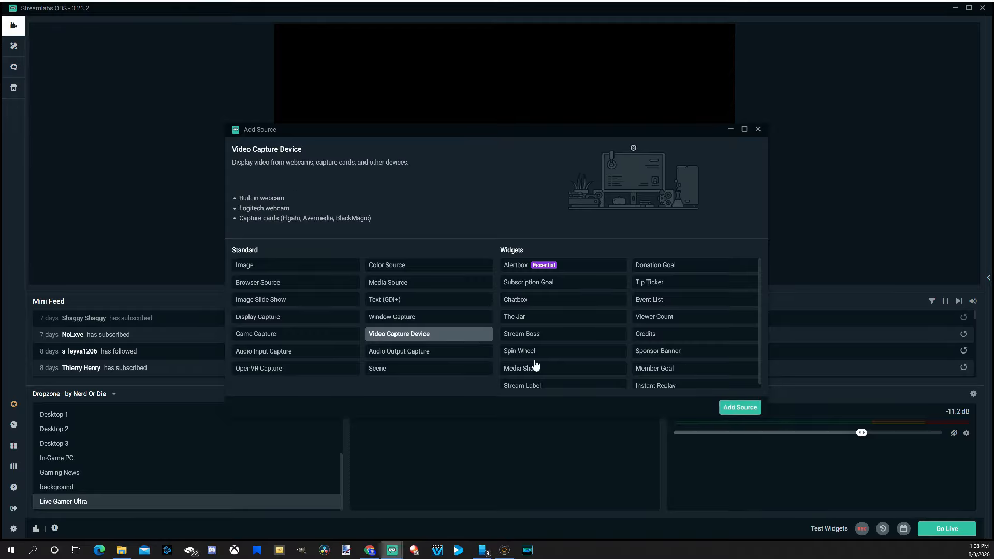
click(739, 407)
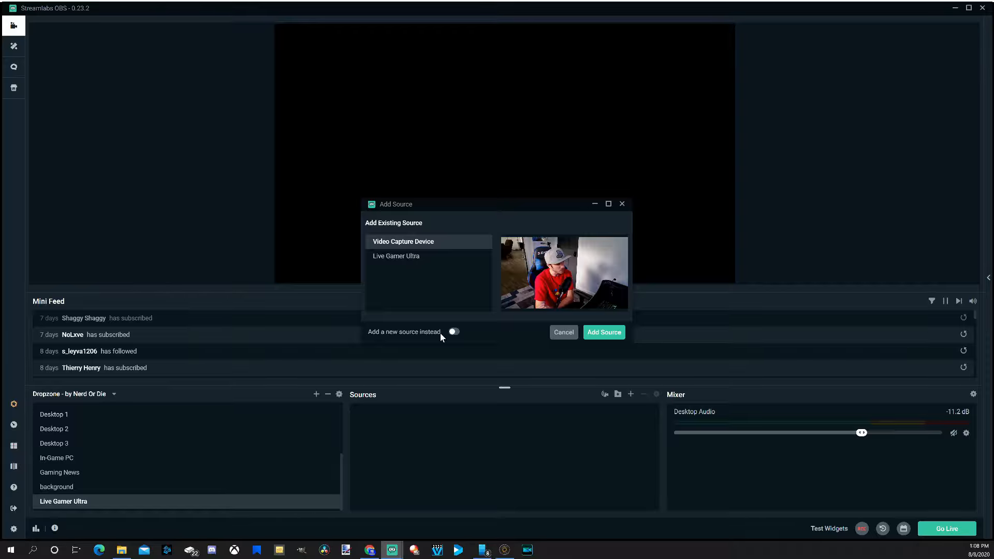
click(454, 333)
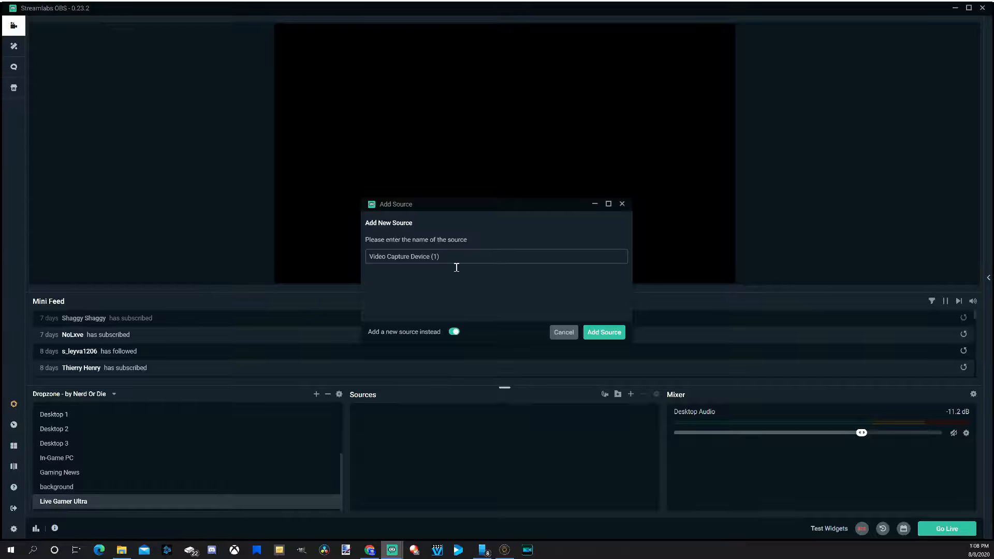
click(544, 267)
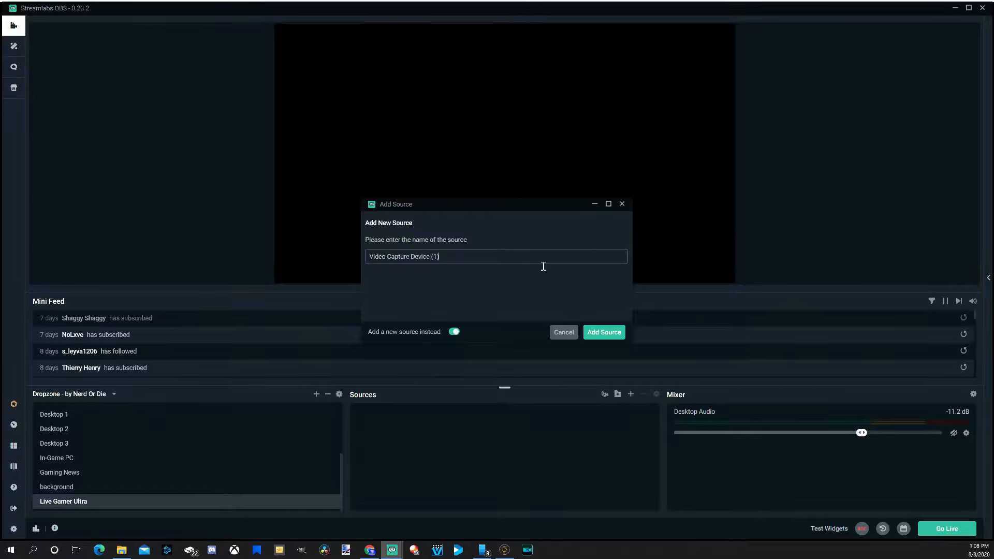
click(589, 334)
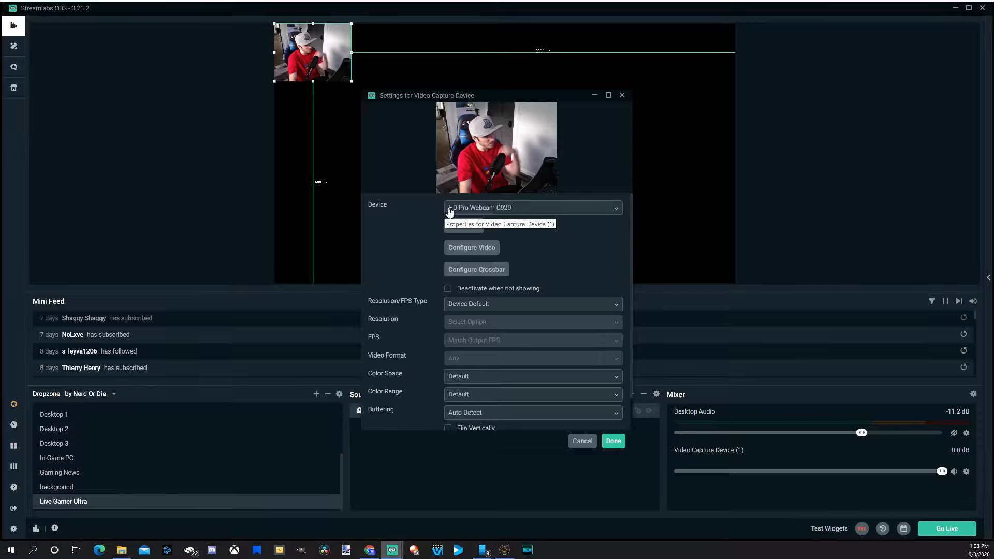
Set the source's device to Live Gamer ULTRA Stream_Engine - 1 and confirm the settings
click(529, 209)
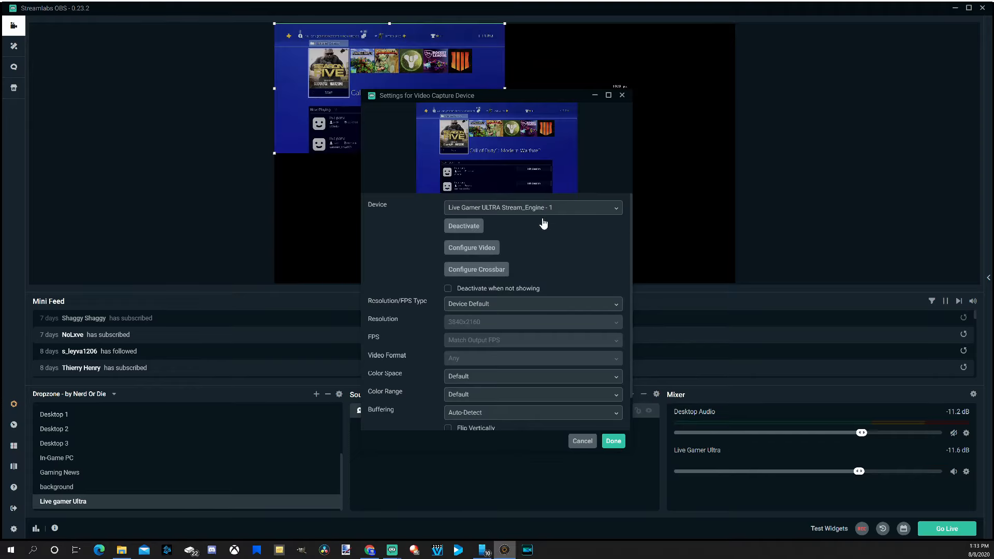
click(532, 211)
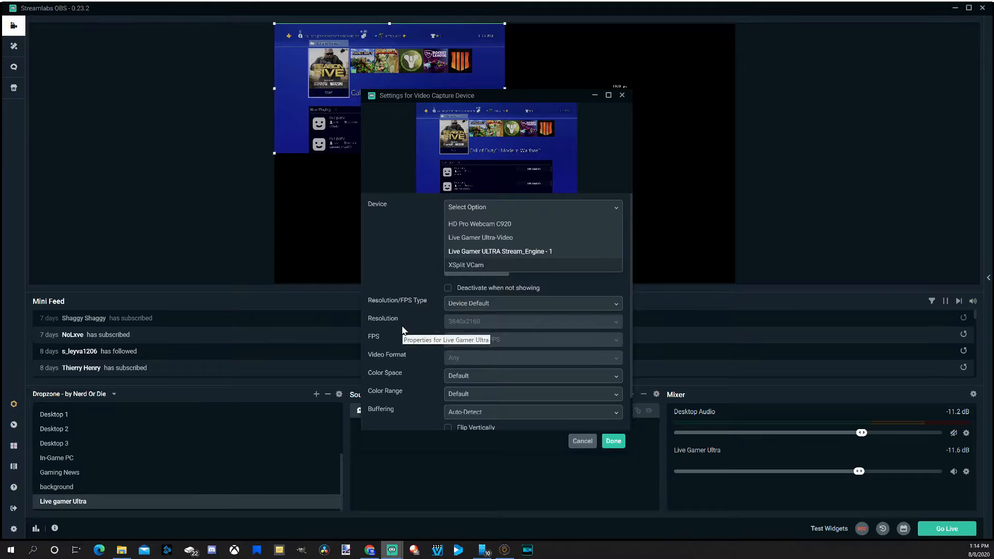
scroll(415, 309, down, 1)
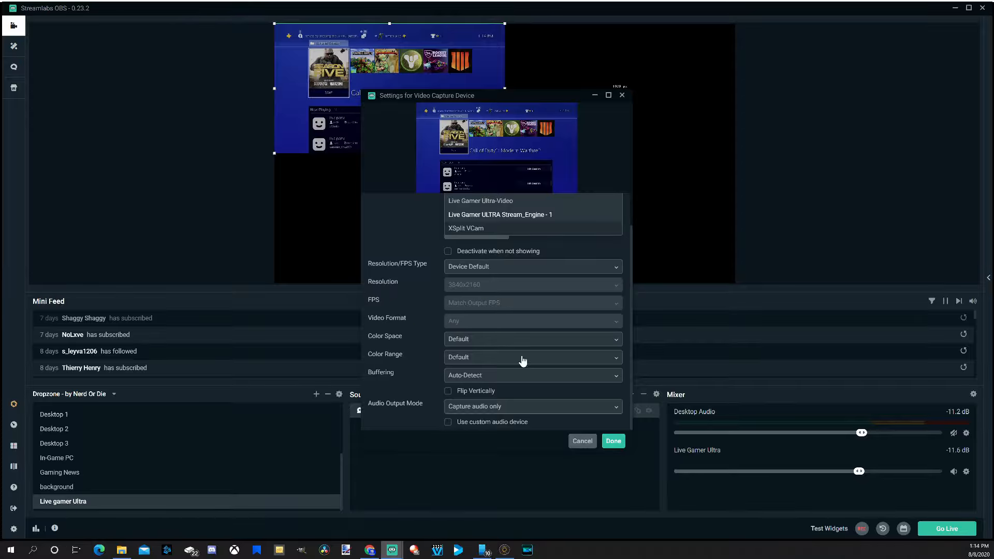
click(614, 441)
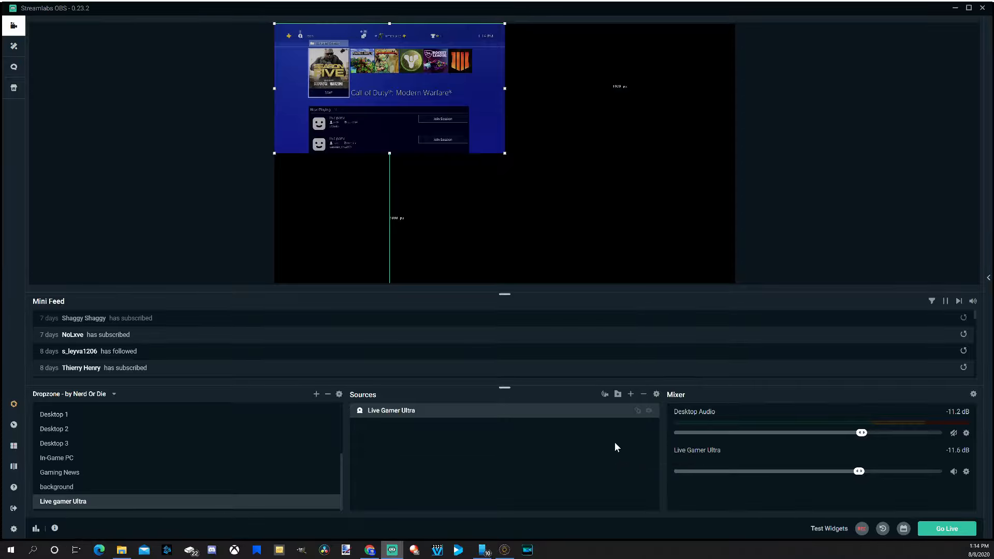
Stretch the capture source to fill the whole canvas using Transform
right_click(438, 128)
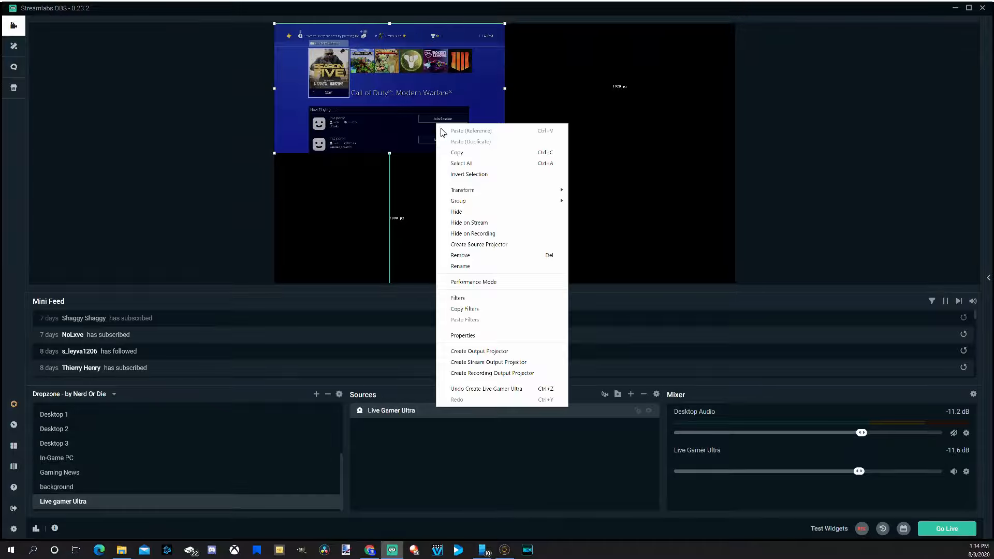
mouse_move(521, 193)
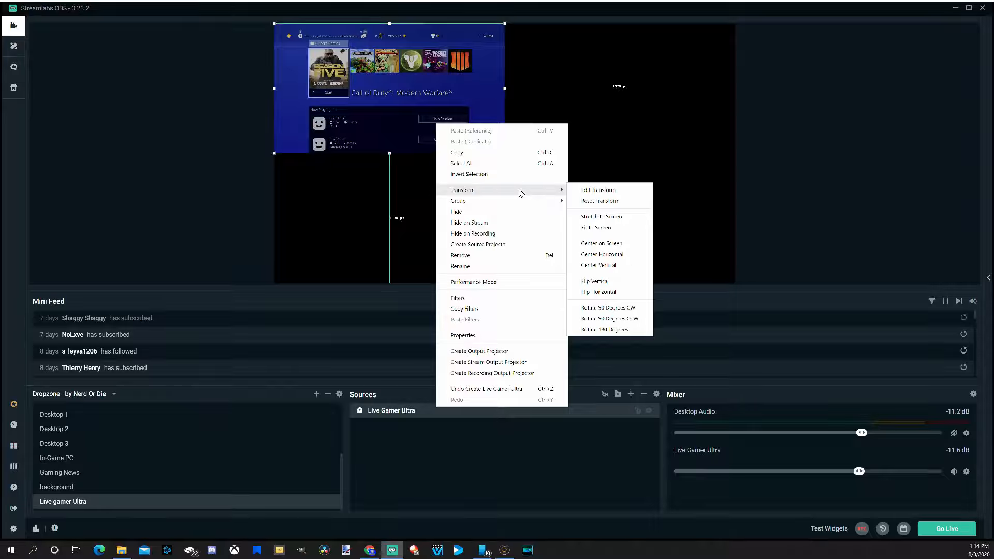
click(608, 217)
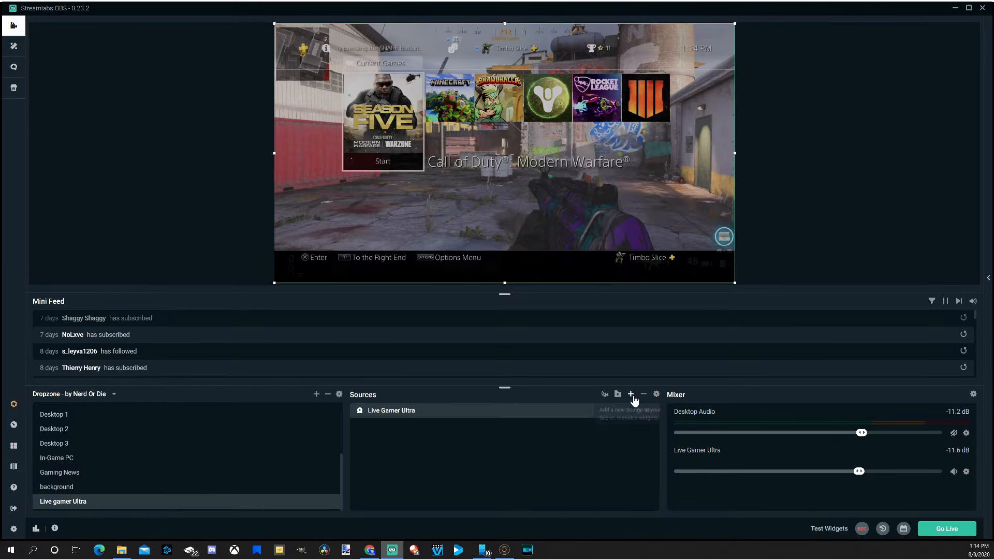
Choose to add an Audio Input Capture source to the scene
click(631, 394)
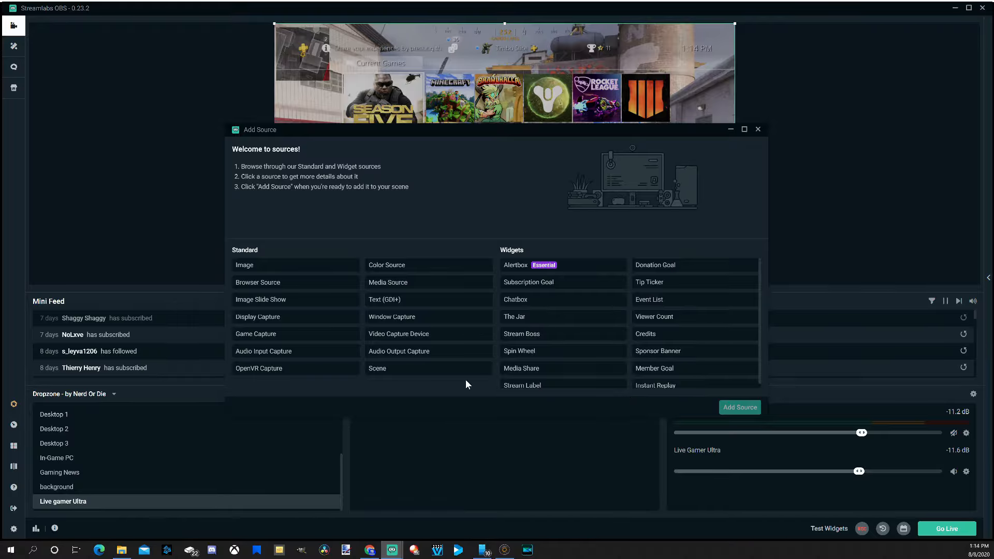
click(310, 355)
click(739, 408)
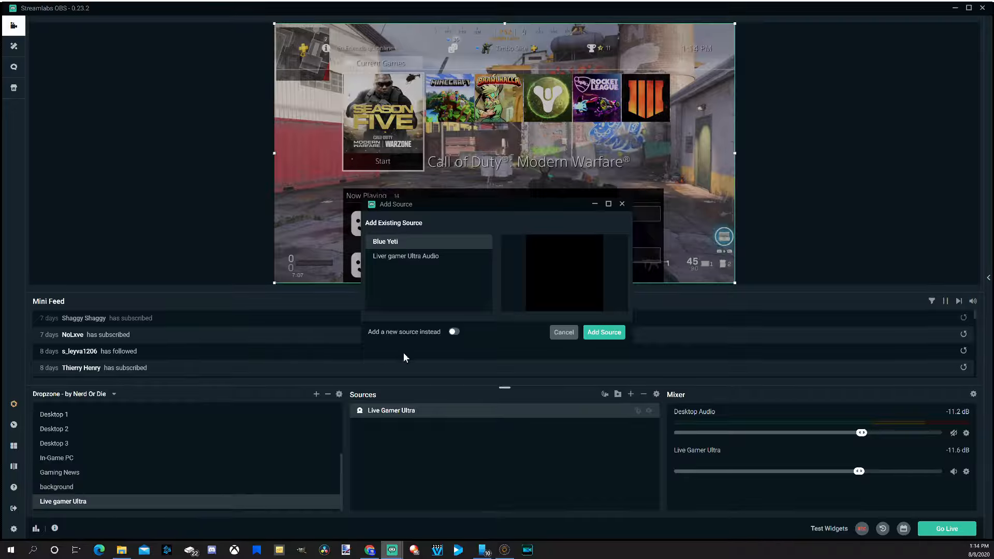
click(454, 332)
drag(444, 257, 343, 265)
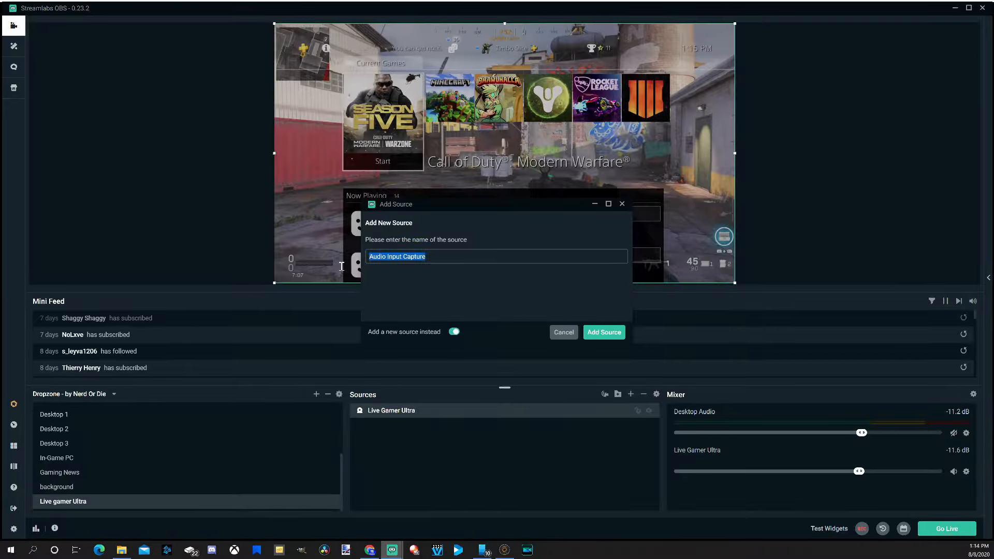
click(462, 265)
click(454, 332)
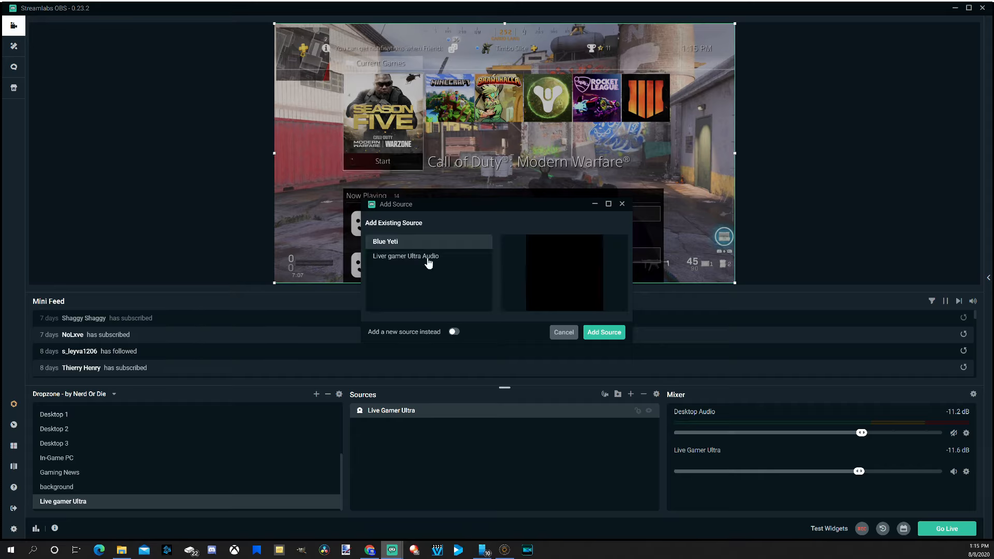
Add the existing Liver gamer Ultra Audio source using device HDMI (Live Gamer Ultra-Audio)
click(427, 259)
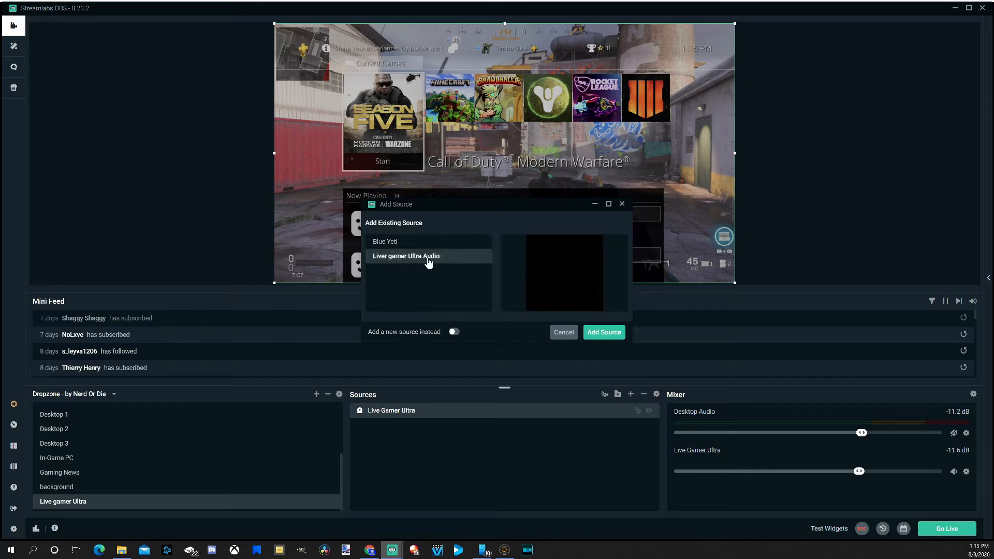
click(611, 334)
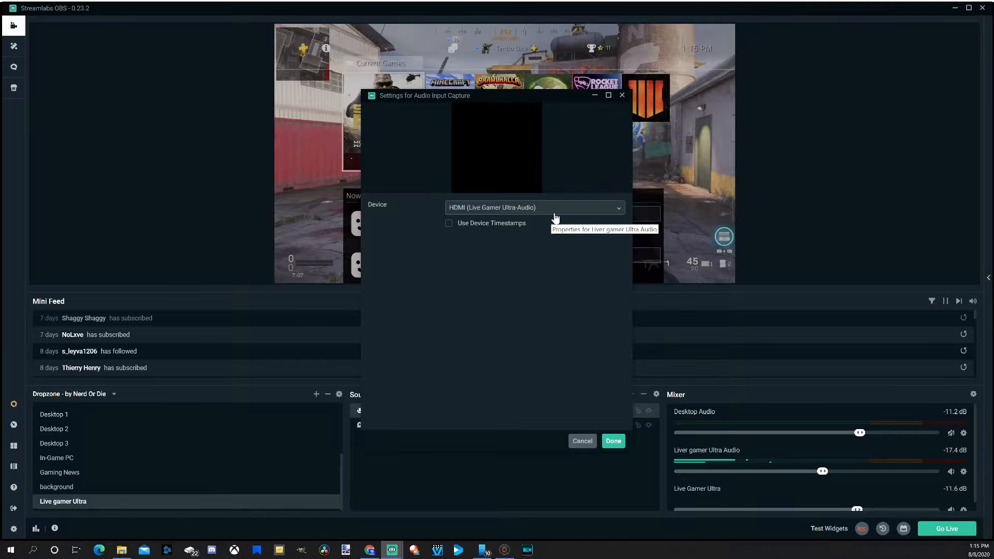
click(556, 210)
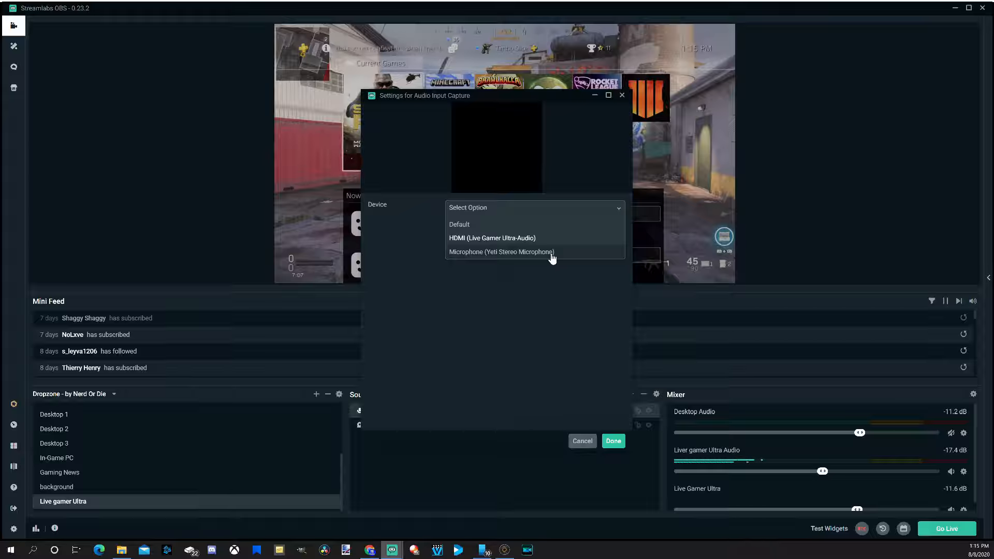
click(495, 239)
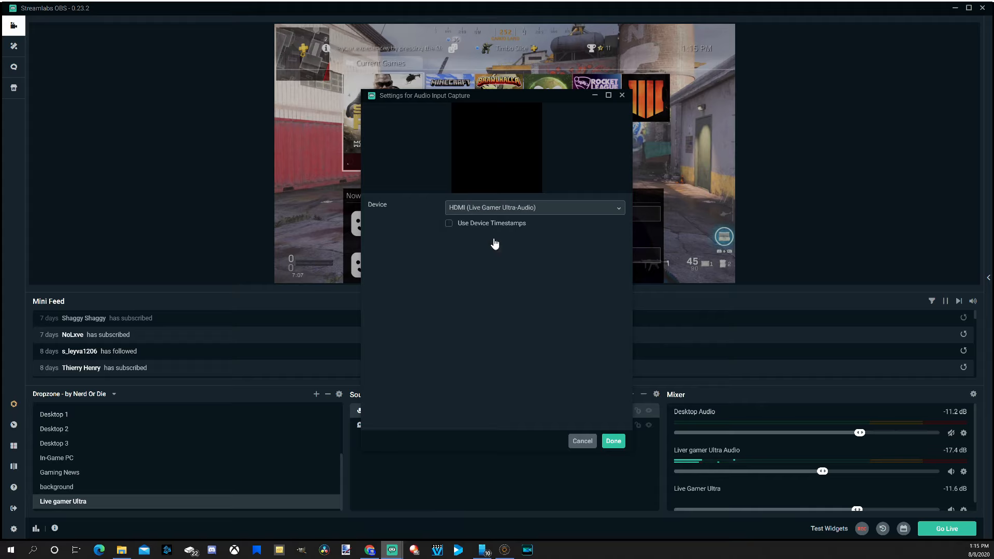
click(614, 441)
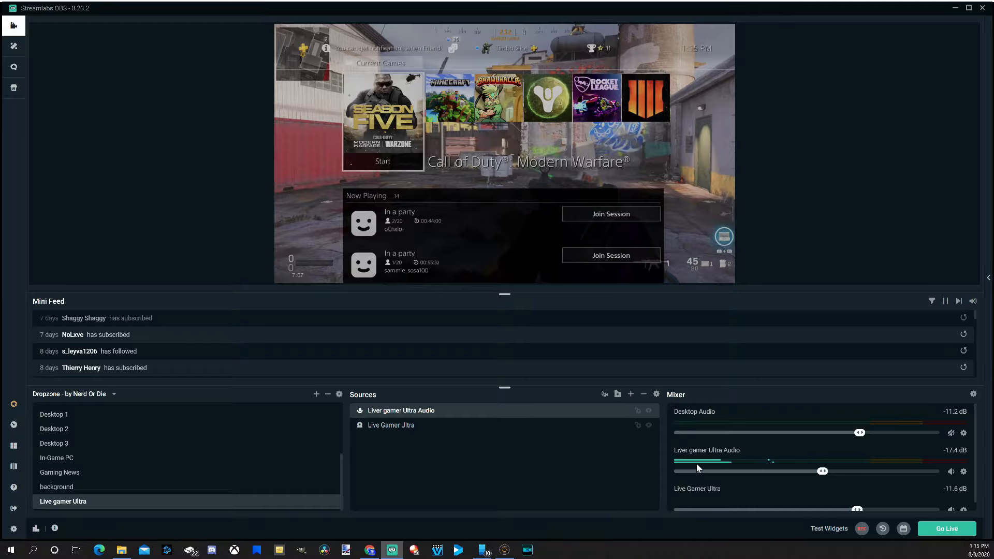
In advanced audio settings, set Liver gamer Ultra Audio's monitoring to Monitor and Output, then close them
scroll(676, 490, down, 1)
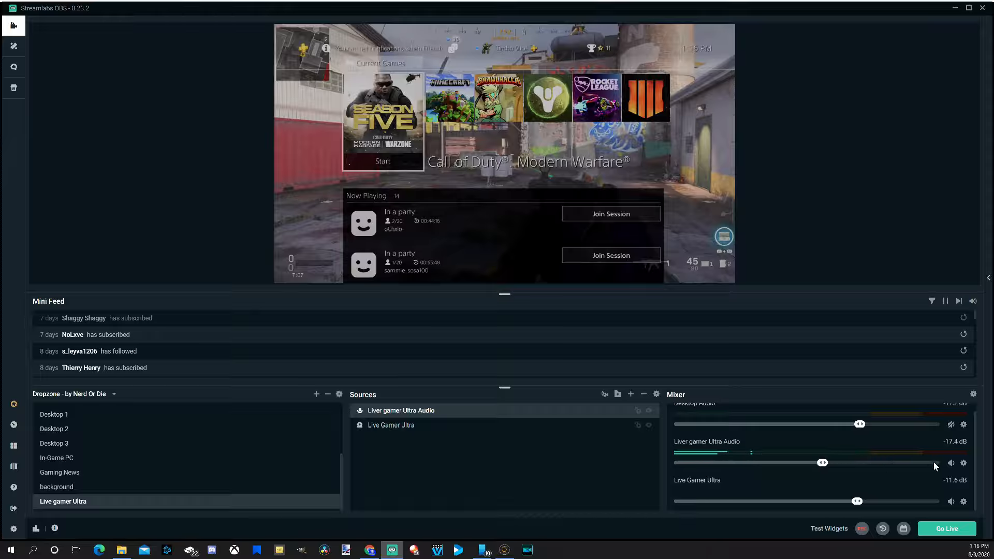
click(974, 395)
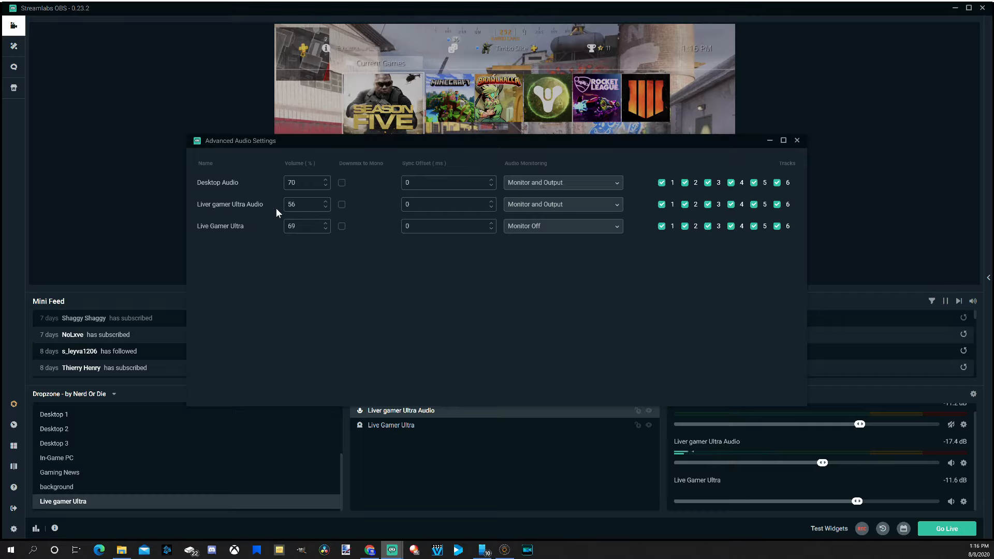
click(567, 212)
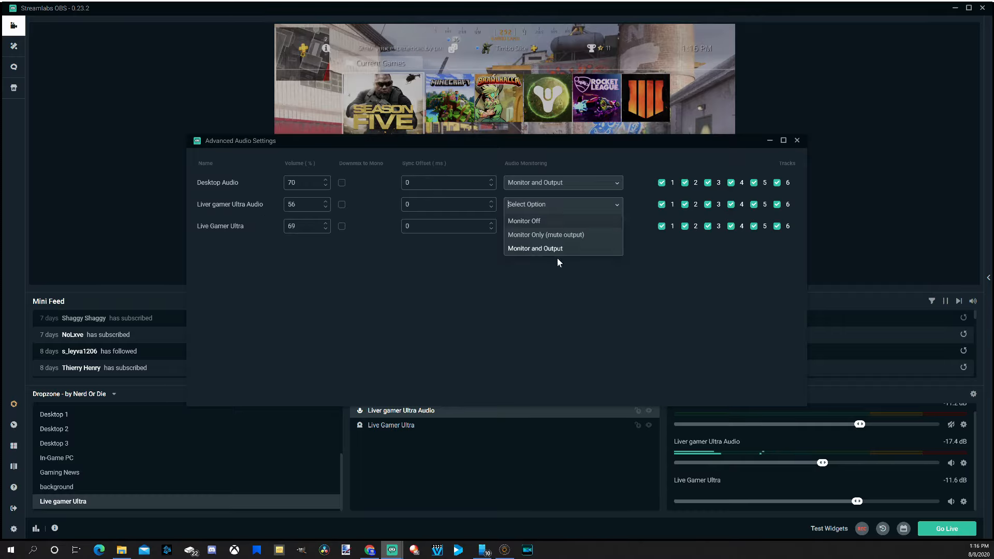
click(558, 252)
click(567, 209)
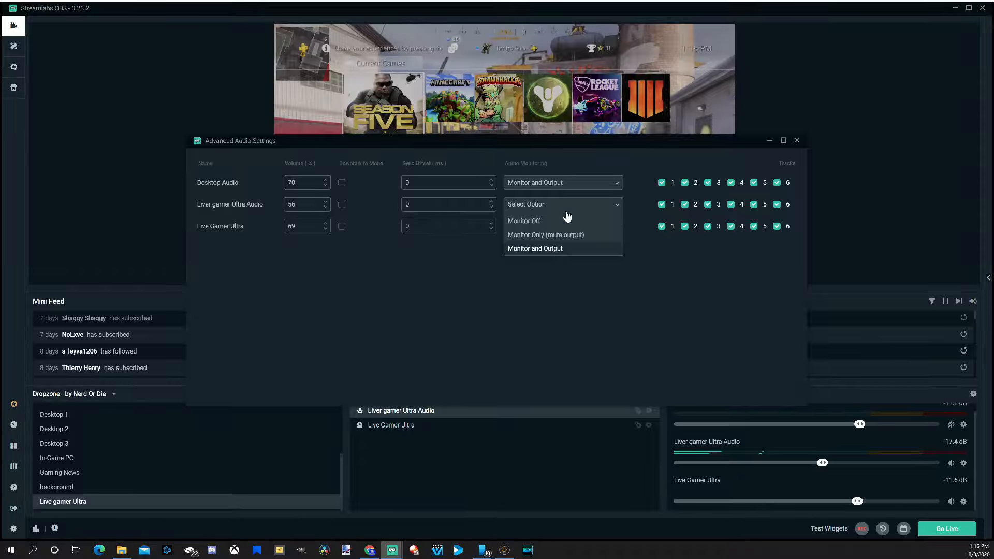
click(548, 250)
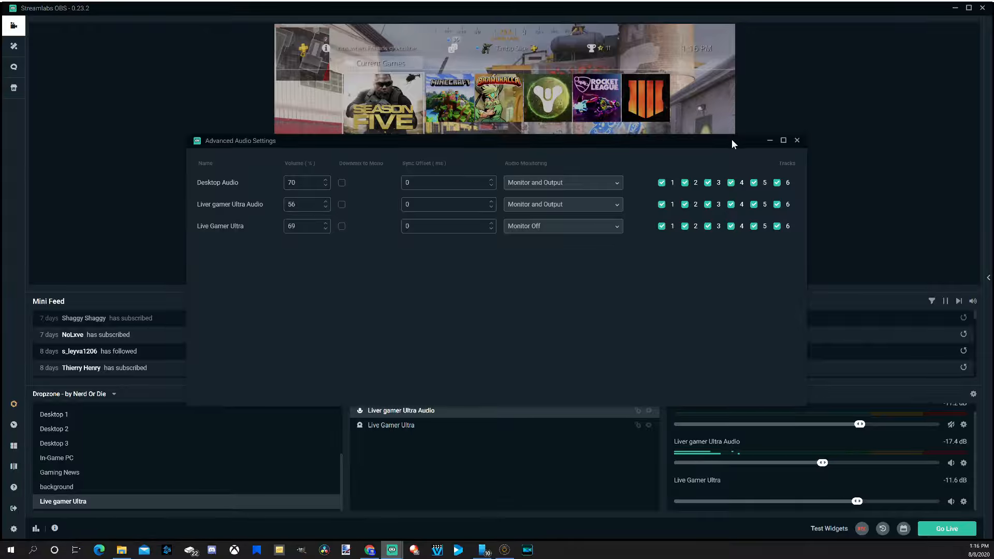
click(798, 140)
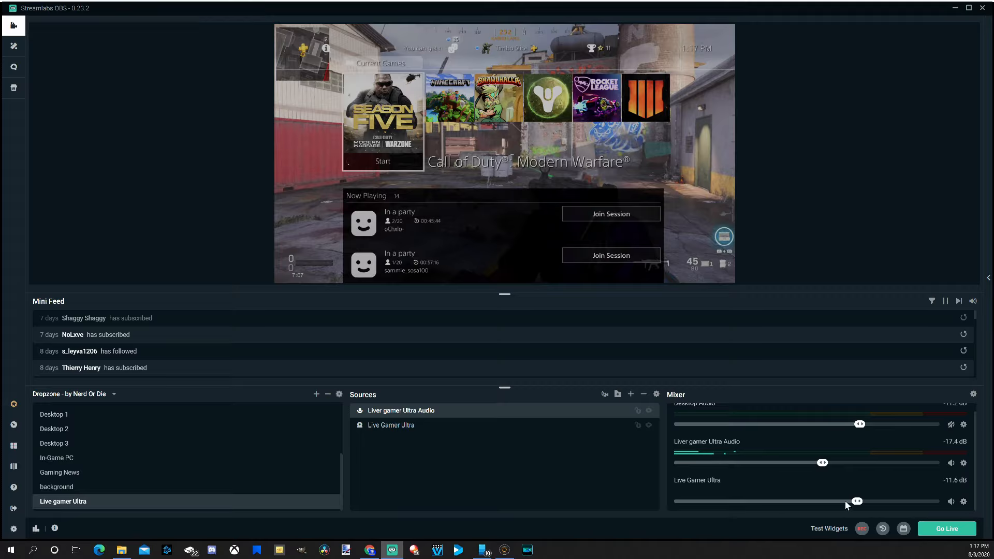
Turn the Live Gamer Ultra volume all the way down and hide it from the mixer
drag(857, 502, 657, 514)
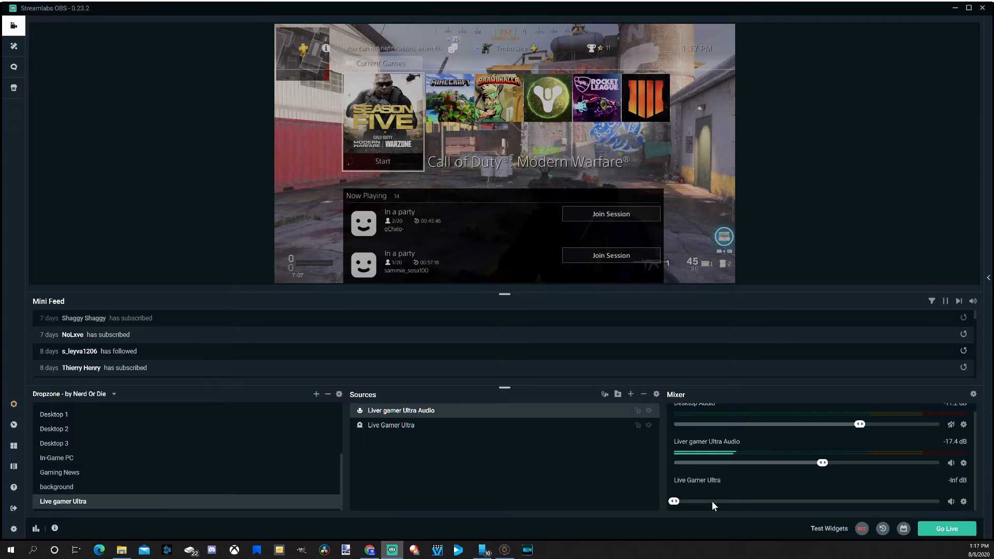
click(963, 502)
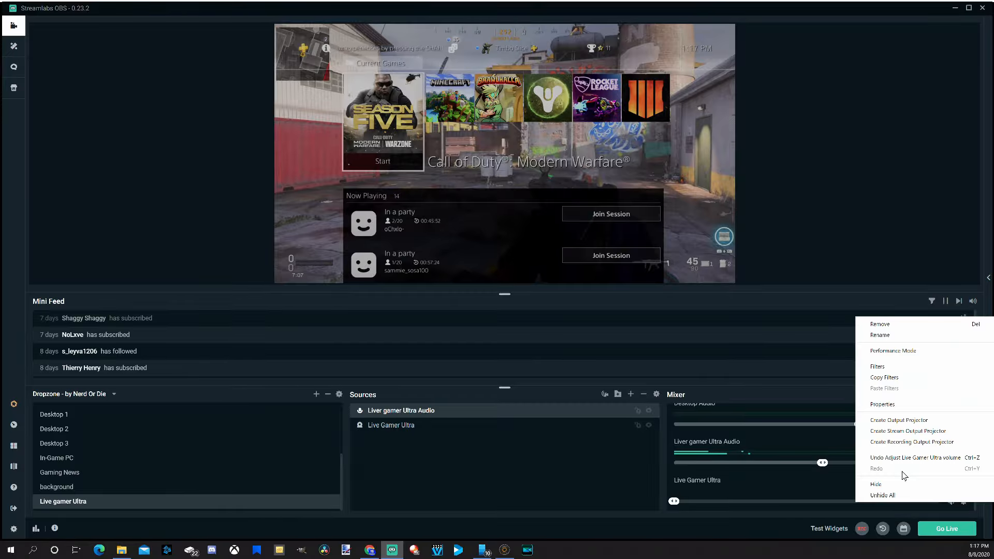
click(876, 484)
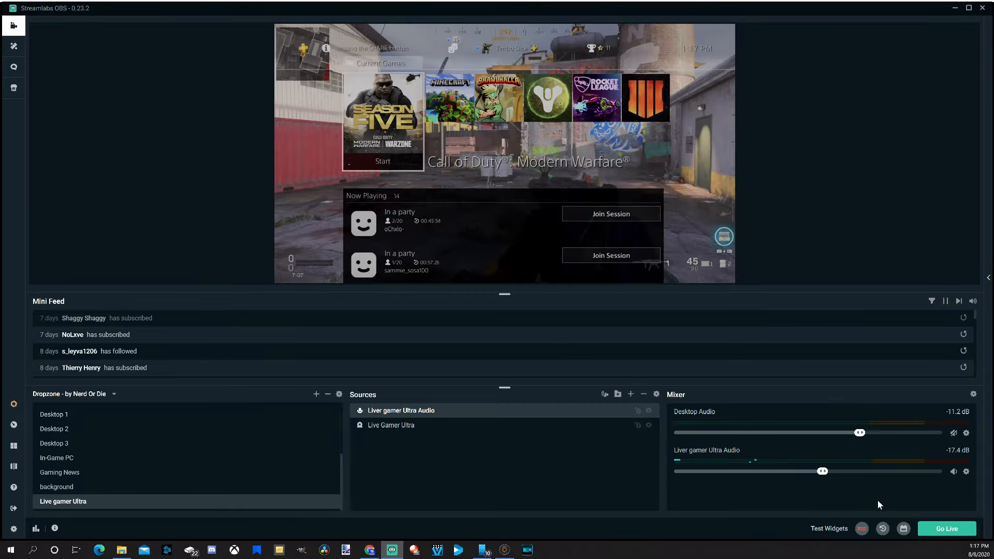
Unhide all mixer sources, then hide Live Gamer Ultra from the mixer again
click(967, 473)
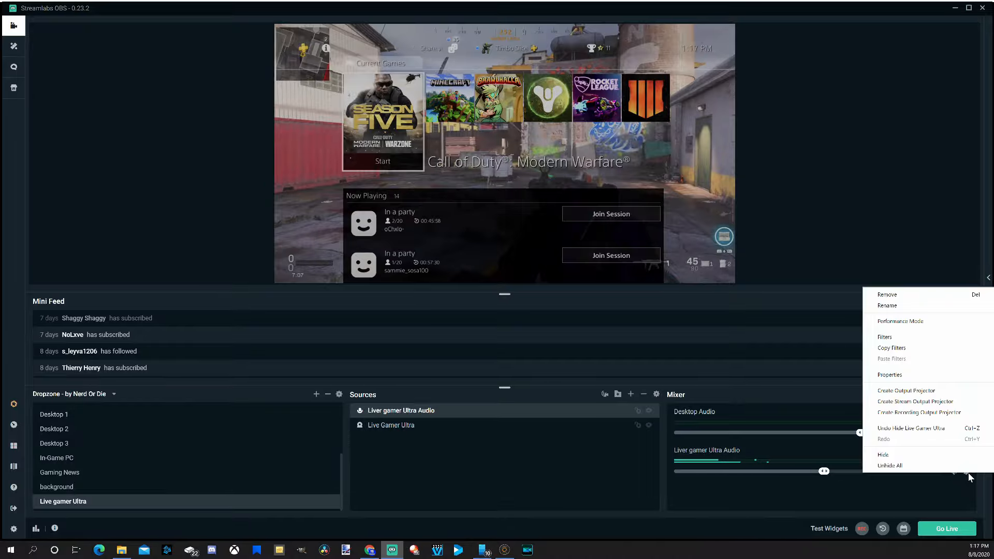
click(891, 466)
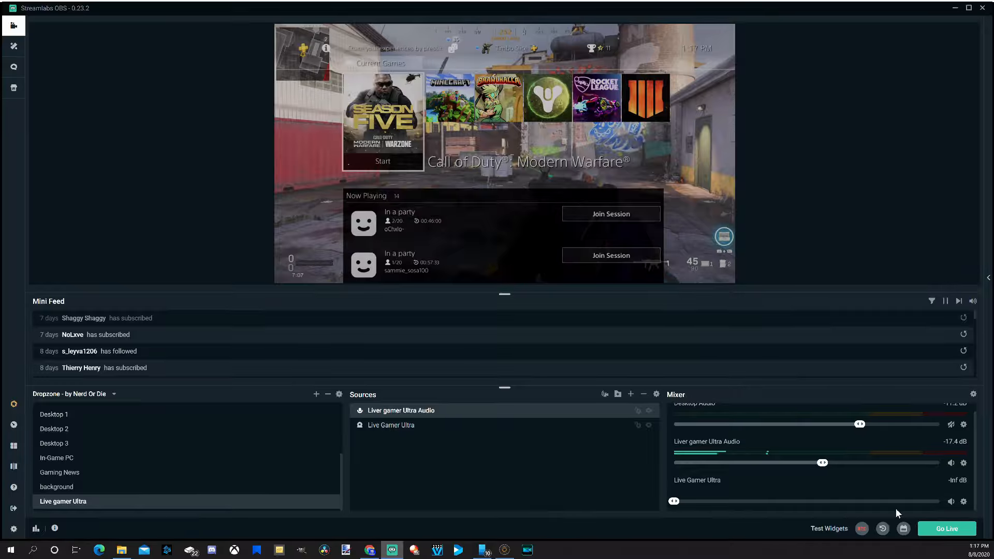
click(963, 502)
click(923, 483)
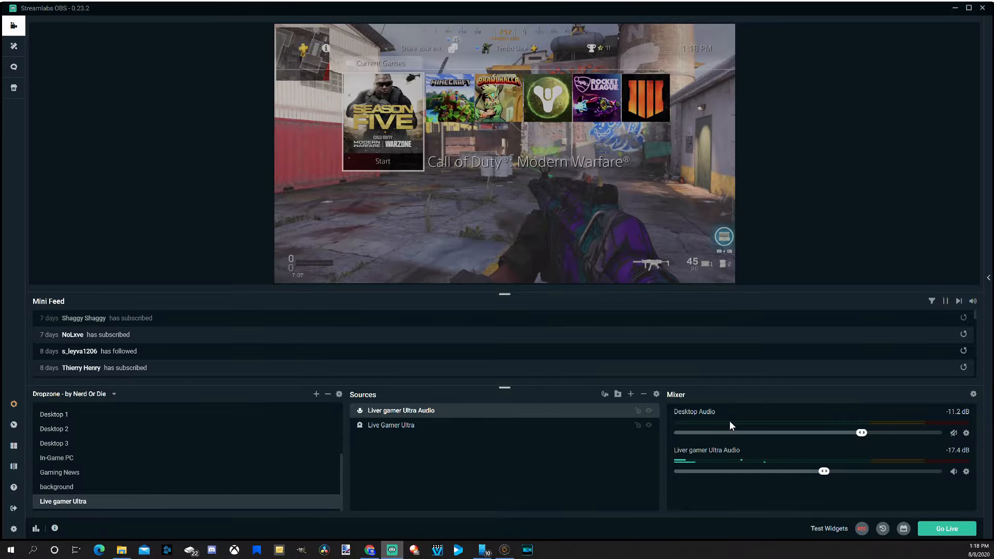
Switch to the In-Game 1 scene
scroll(147, 458, up, 5)
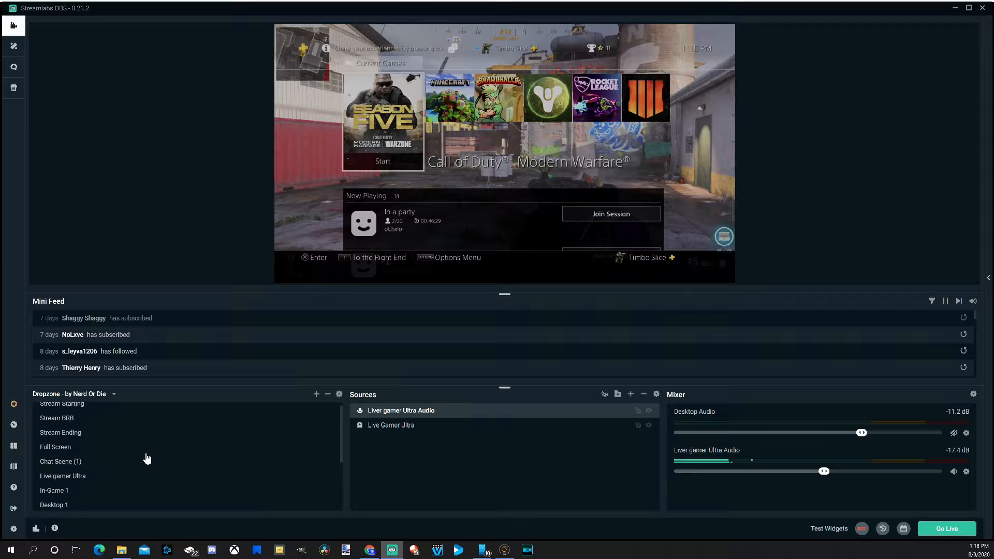
click(91, 479)
click(89, 491)
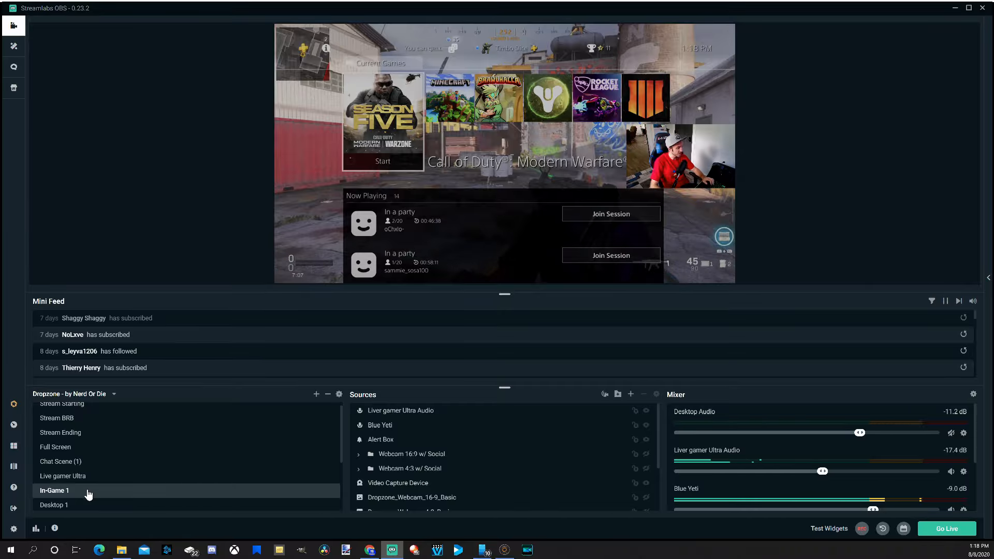
Switch to the Full Screen scene
scroll(94, 477, down, 1)
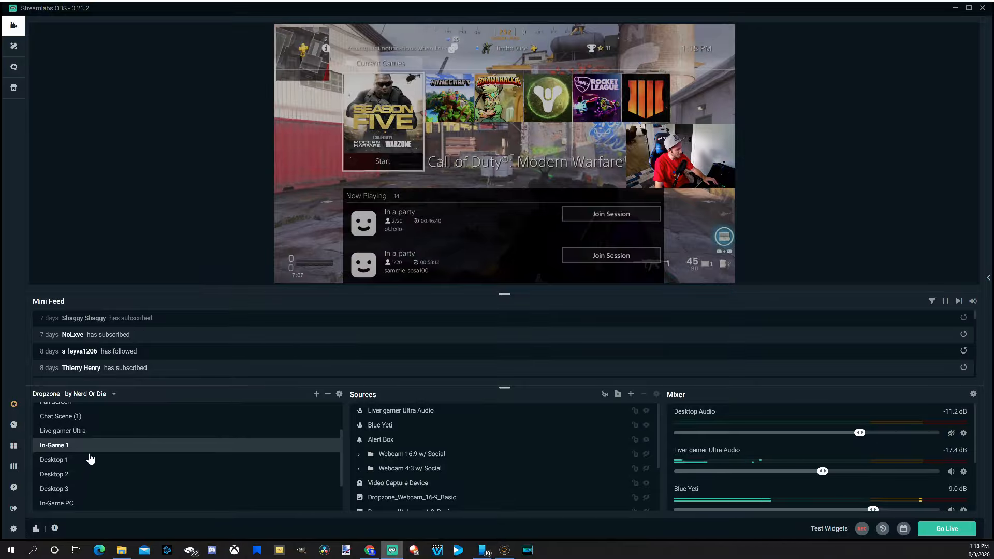
scroll(81, 471, up, 1)
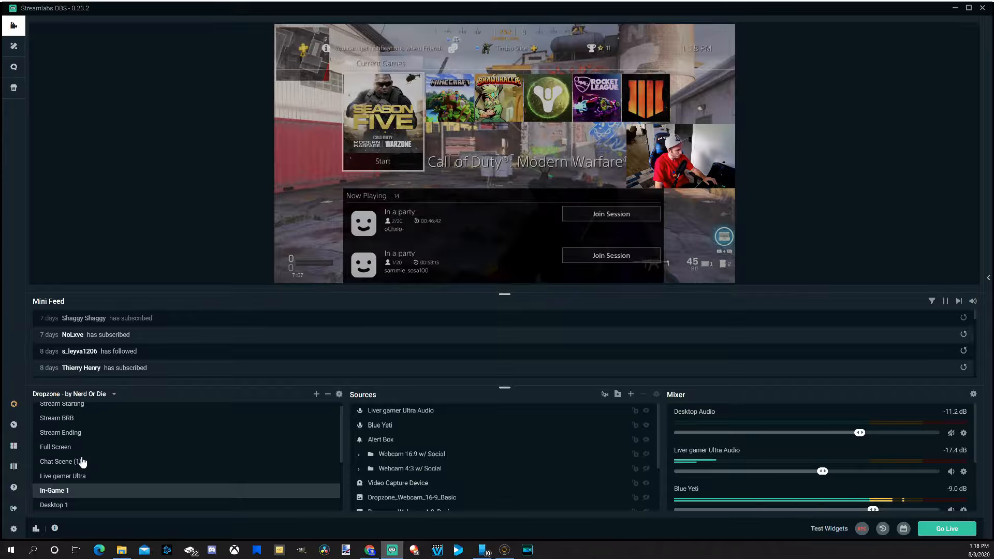
click(92, 449)
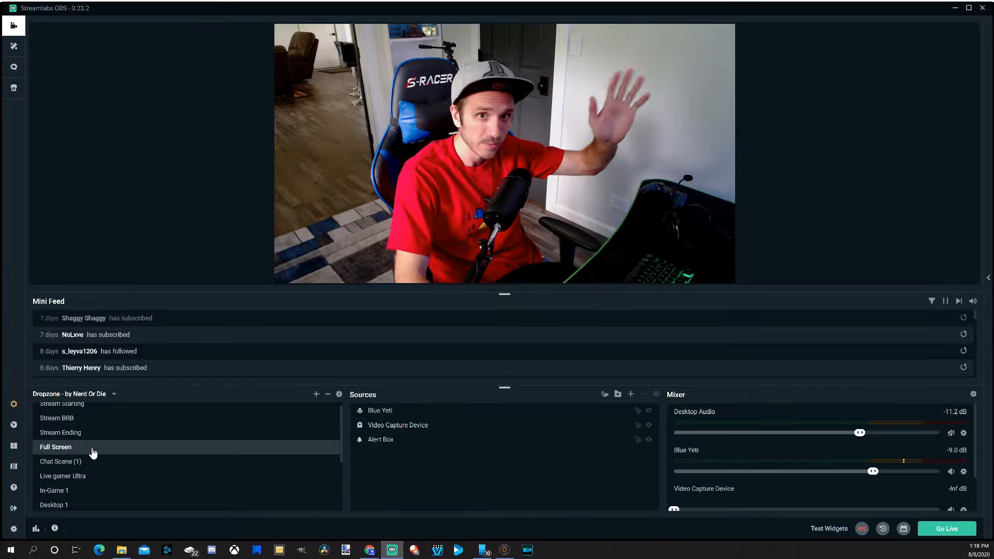